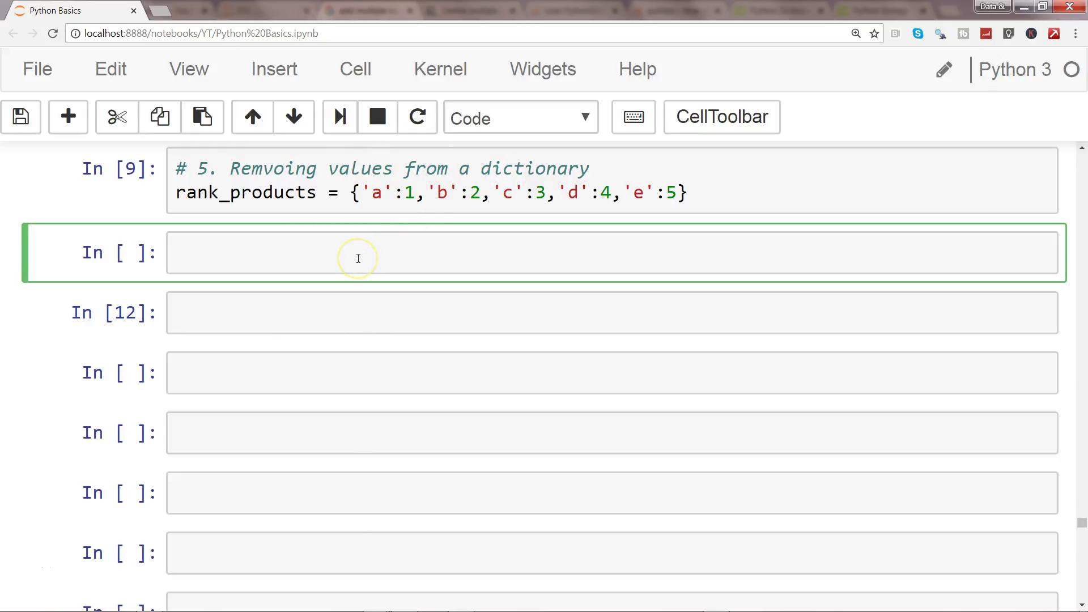
- Re-run the rank_products dictionary cell (keys a to e) and edit the empty cell below
{"action": "left_click", "coordinate": [458, 194]}
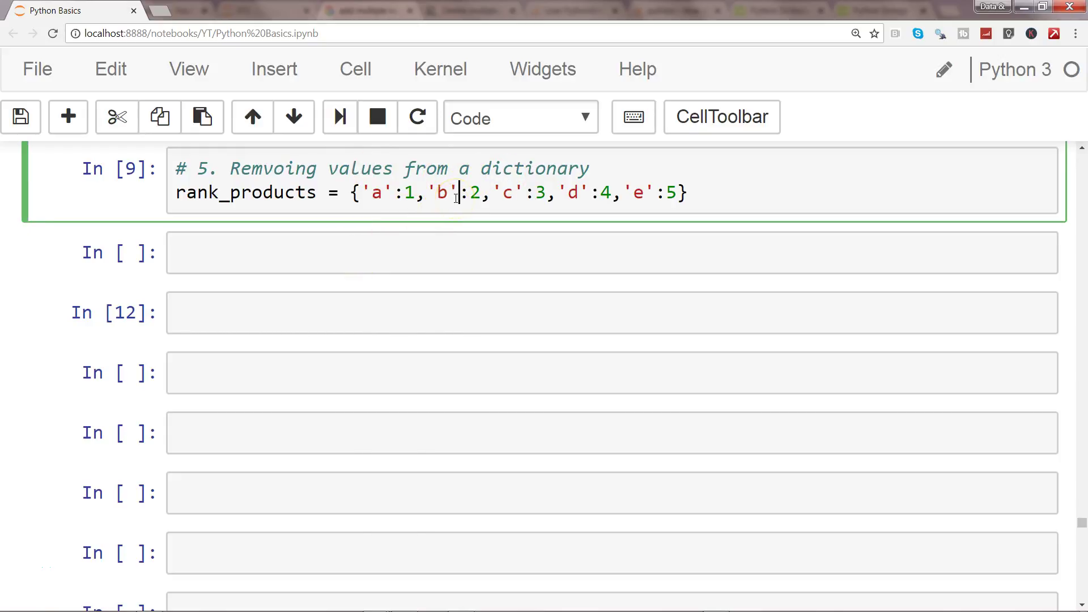
{"action": "key", "text": "shift+Return"}
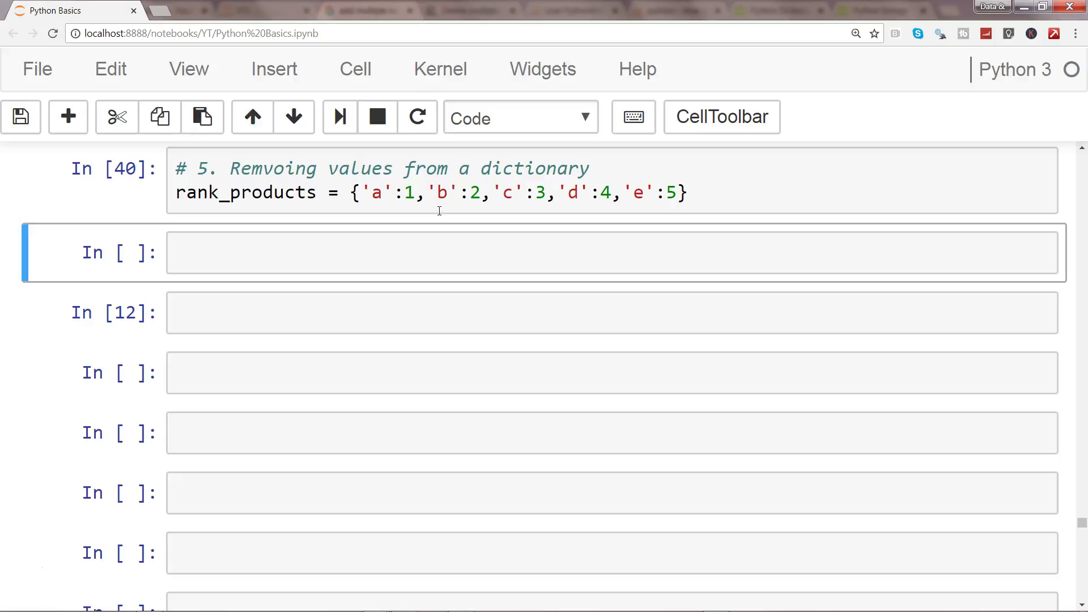
{"action": "key", "text": "Return"}
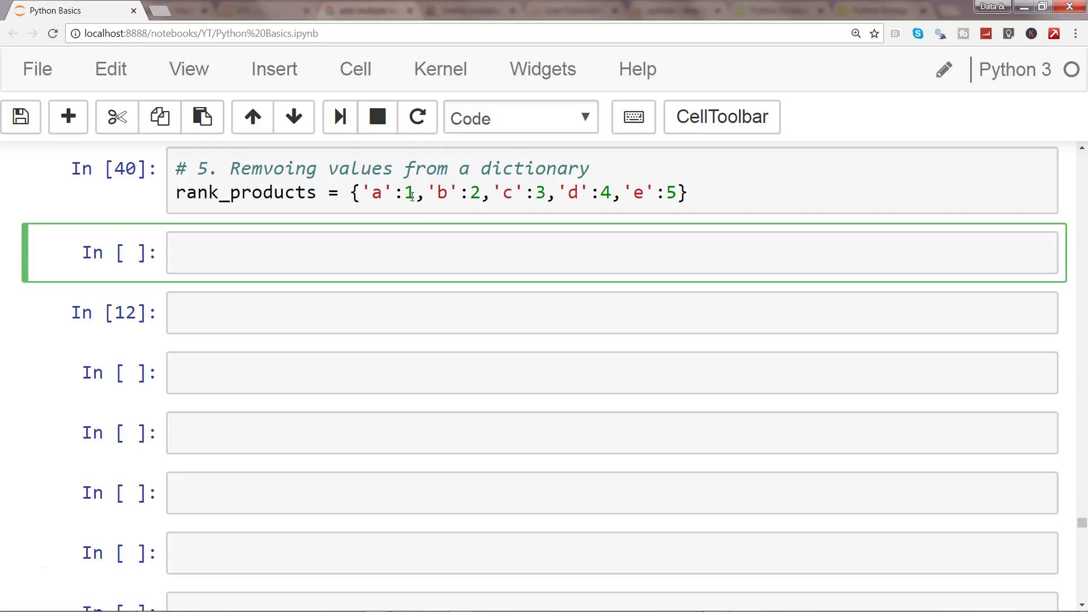
{"action": "type", "text": "del"}
{"action": "type", "text": "("}
{"action": "type", "text": "rank"}
{"action": "type", "text": "_pro"}
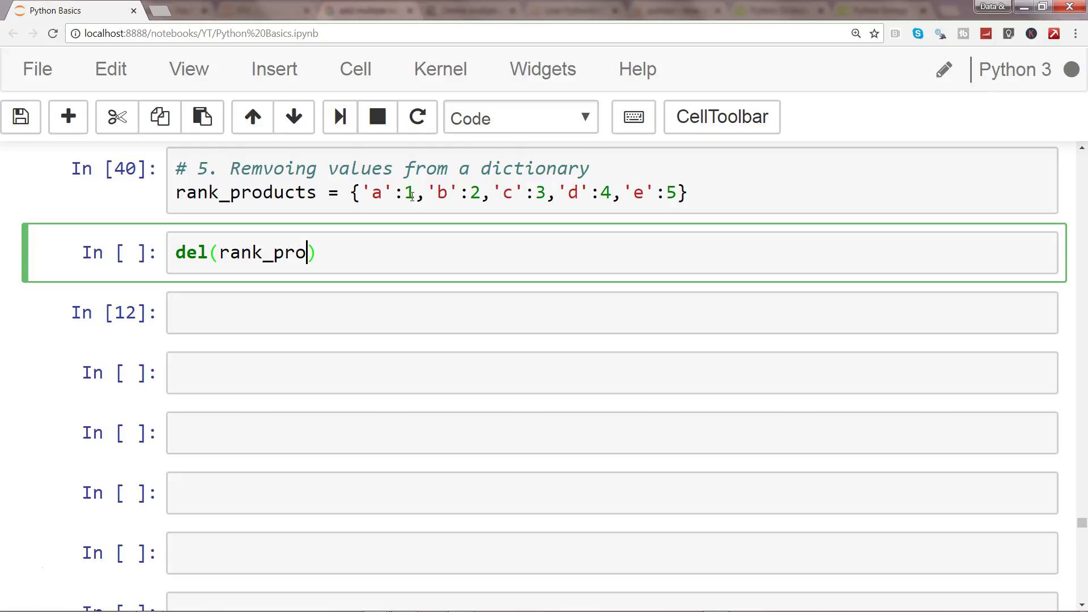
{"action": "type", "text": "ducts"}
{"action": "type", "text": "['a"}
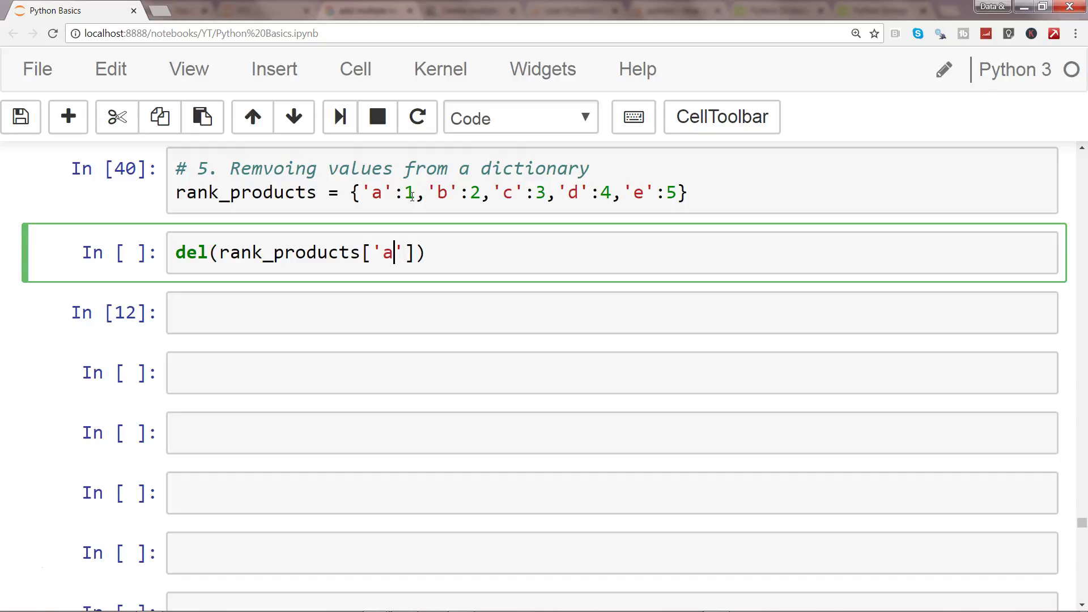
- Run del(rank_products['a']), then display rank_products showing keys b, c, d and e
{"action": "key", "text": "shift+Return"}
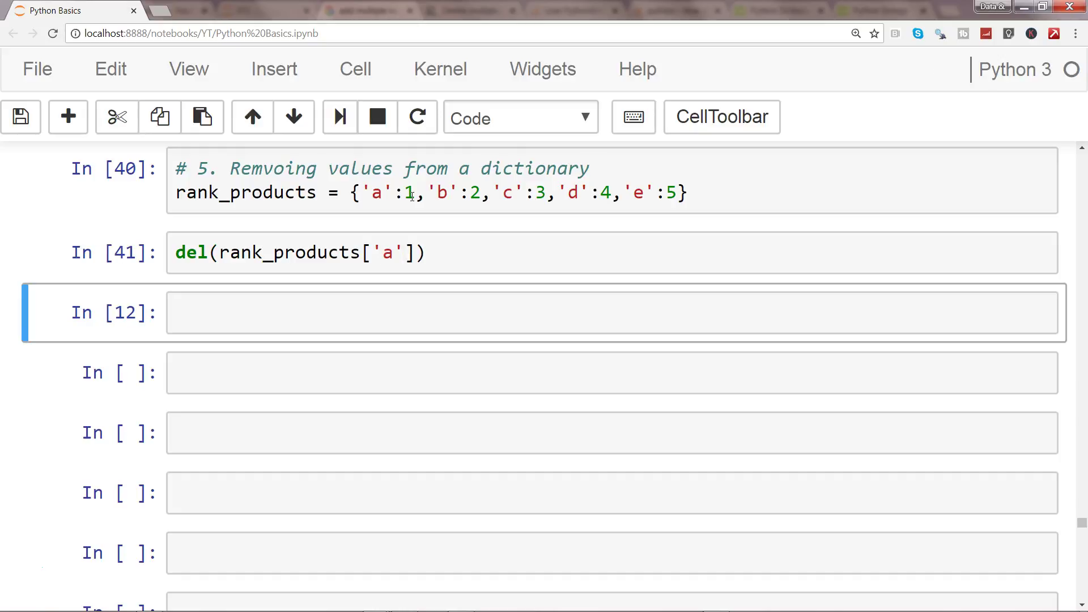
{"action": "key", "text": "Return"}
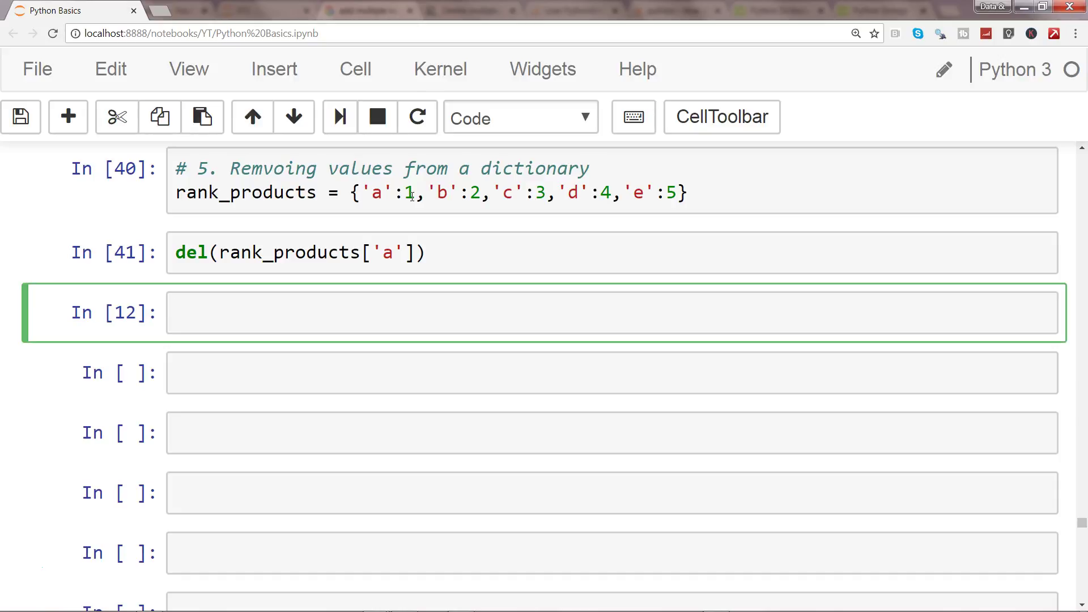
{"action": "type", "text": "rank_pro"}
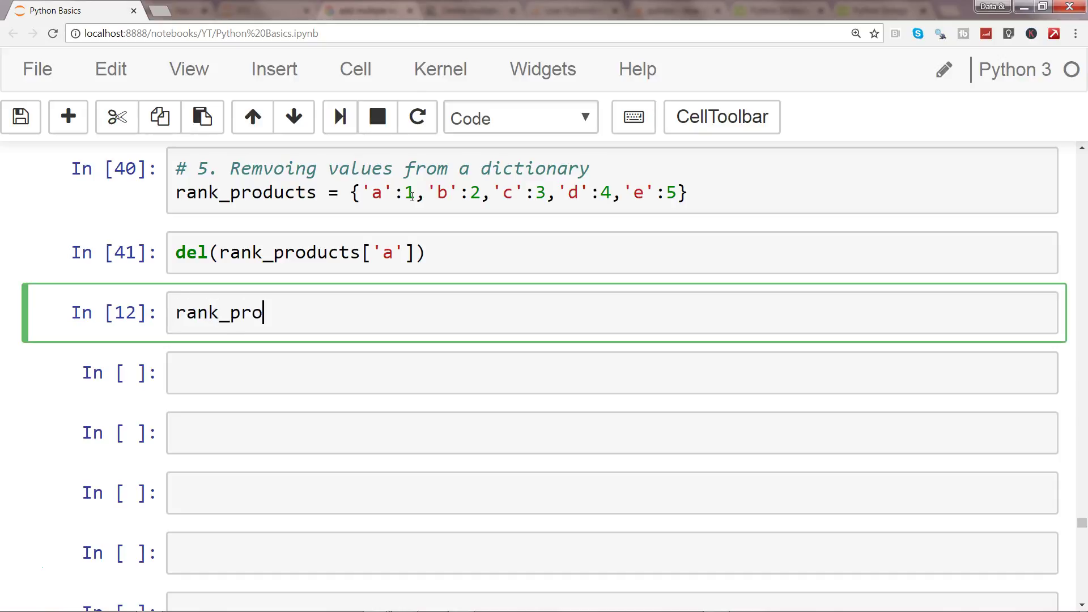
{"action": "type", "text": "ducts"}
{"action": "key", "text": "shift+Return"}
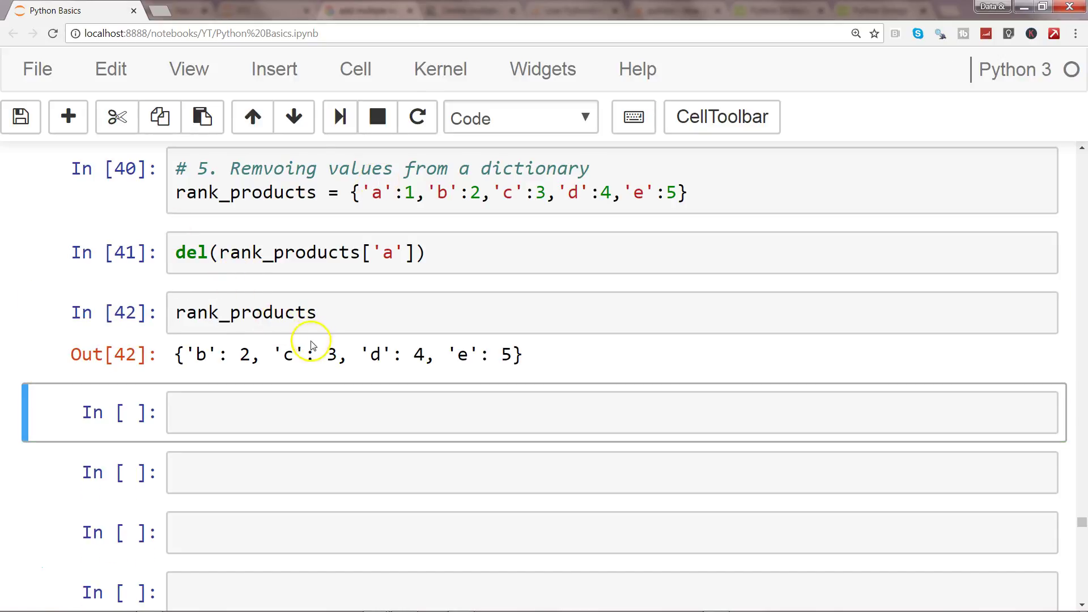
- Run del rank_products['b'] and display rank_products in a new cell
{"action": "left_click", "coordinate": [173, 313]}
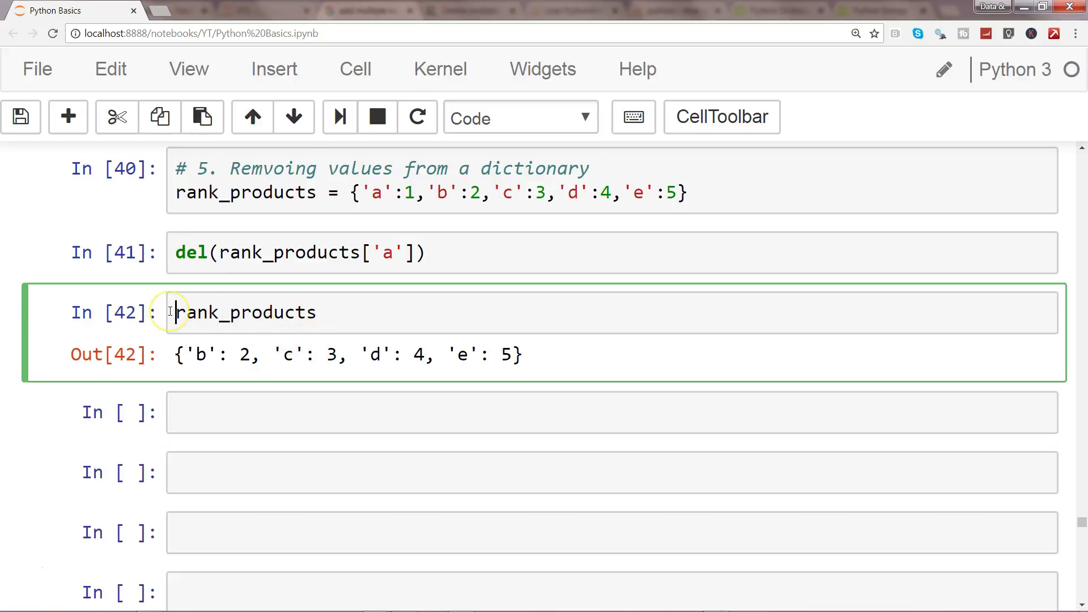
{"action": "type", "text": "del"}
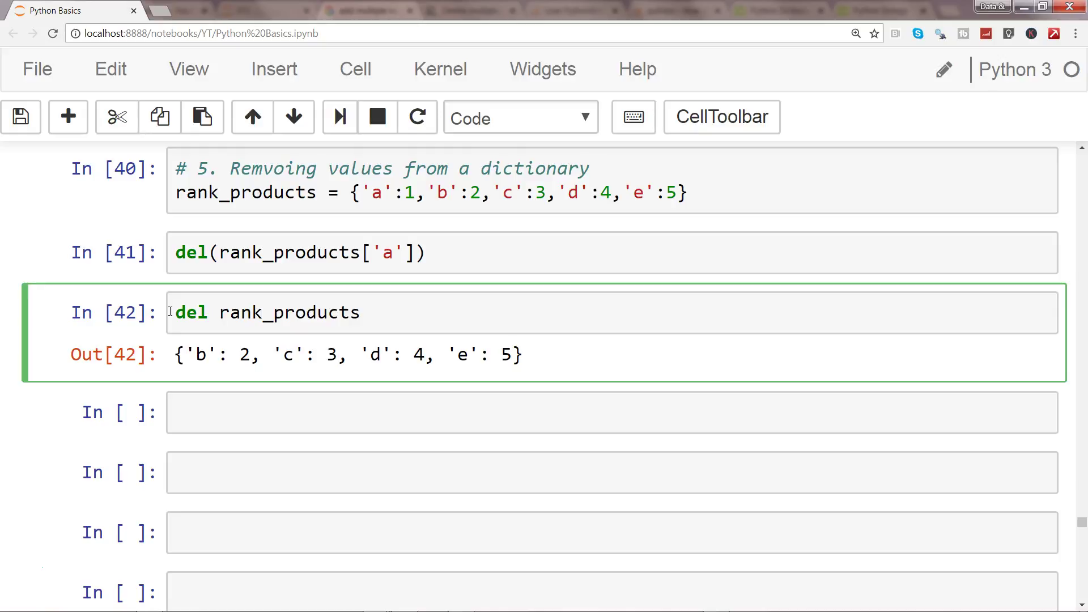
{"action": "key", "text": "End"}
{"action": "type", "text": "['b"}
{"action": "key", "text": "shift+Return"}
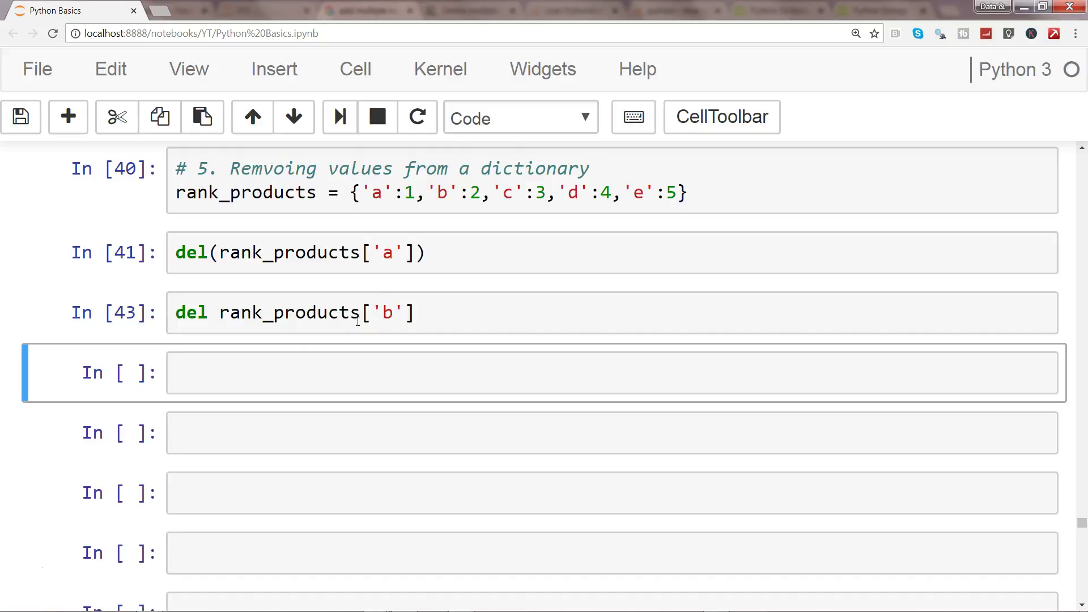
{"action": "key", "text": "Return"}
{"action": "type", "text": "rank"}
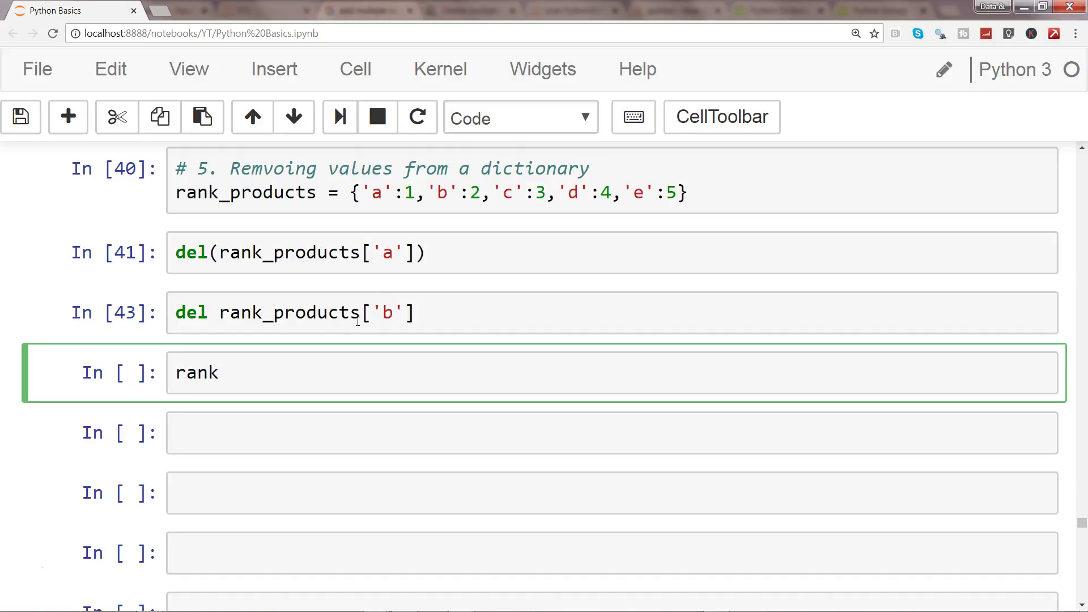
{"action": "type", "text": "_products"}
{"action": "key", "text": "shift+Return"}
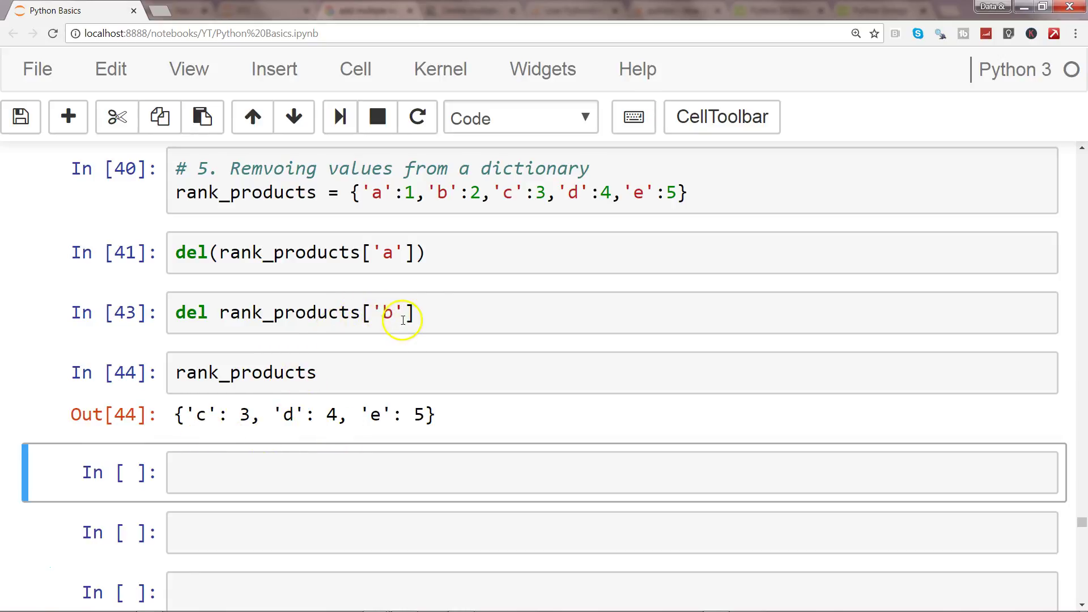
- Select the del rank_products['b'] line and save the notebook
{"action": "left_click_drag", "start_coordinate": [415, 313], "coordinate": [177, 313]}
{"action": "left_click", "coordinate": [176, 313]}
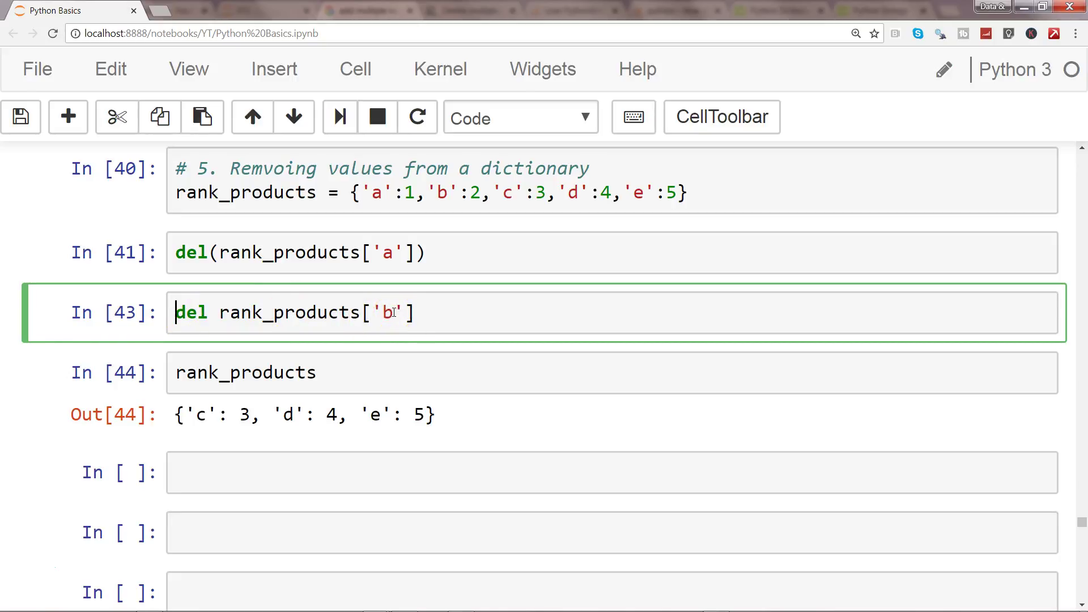
{"action": "key", "text": "ctrl+s"}
- Run del rank_products['c'],rank_products['d'] and re-display rank_products, now {'e': 5}
{"action": "left_click_drag", "start_coordinate": [219, 315], "coordinate": [413, 322]}
{"action": "key", "text": "ctrl+c"}
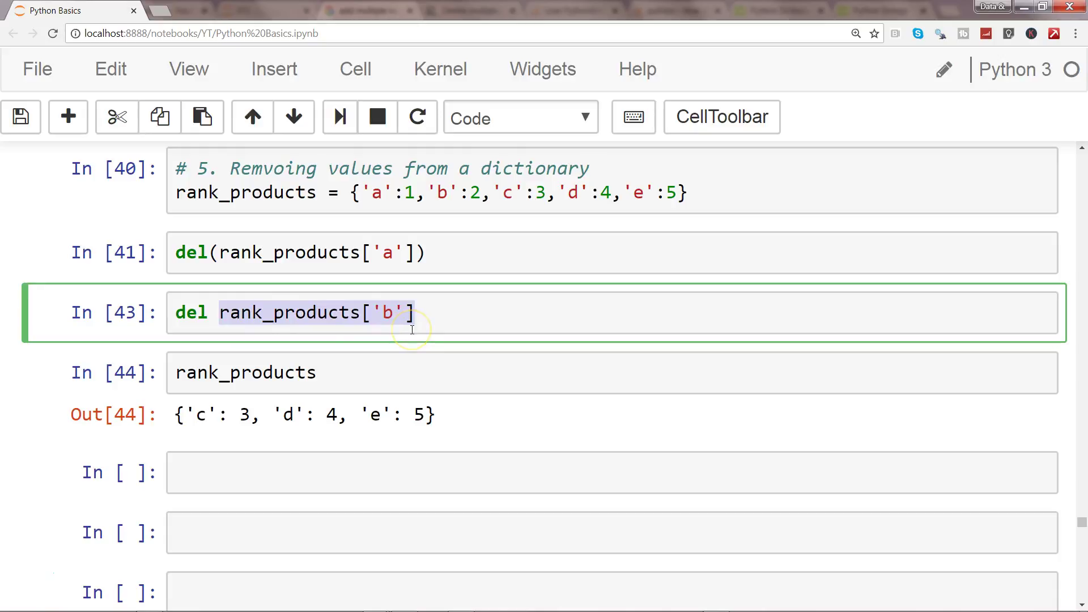
{"action": "key", "text": "Left"}
{"action": "key", "text": "Right"}
{"action": "key", "text": "Right"}
{"action": "key", "text": "Right"}
{"action": "key", "text": "Right"}
{"action": "key", "text": "Right"}
{"action": "key", "text": "Right"}
{"action": "key", "text": "Right"}
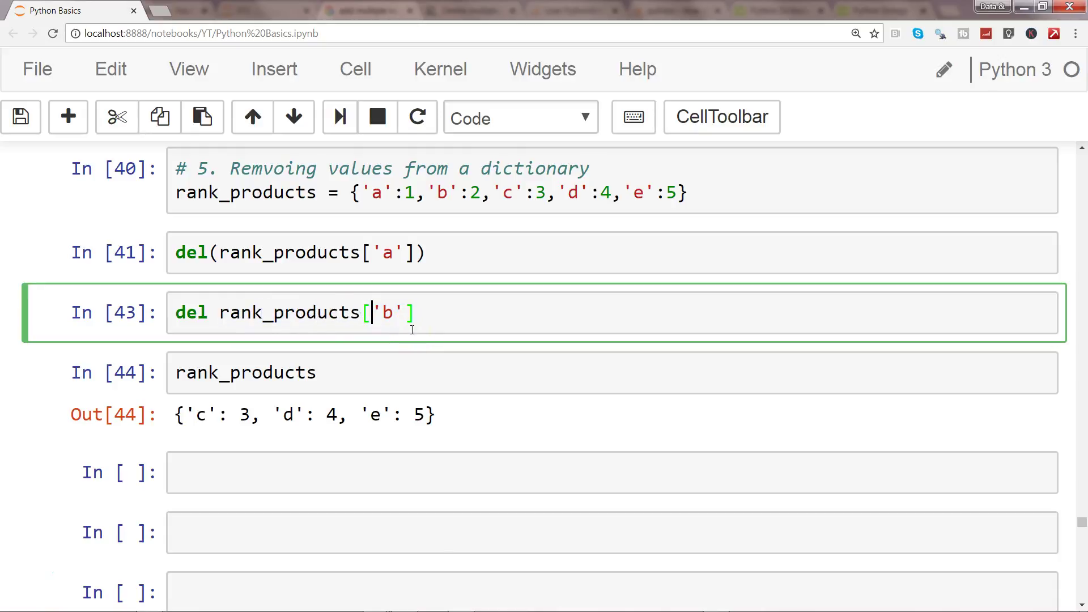
{"action": "key", "text": "Right"}
{"action": "key", "text": "Right"}
{"action": "key", "text": "BackSpace"}
{"action": "type", "text": "c"}
{"action": "key", "text": "Right"}
{"action": "key", "text": "Right"}
{"action": "type", "text": ","}
{"action": "key", "text": "ctrl+v"}
{"action": "key", "text": "Left"}
{"action": "key", "text": "Left"}
{"action": "key", "text": "BackSpace"}
{"action": "type", "text": "d"}
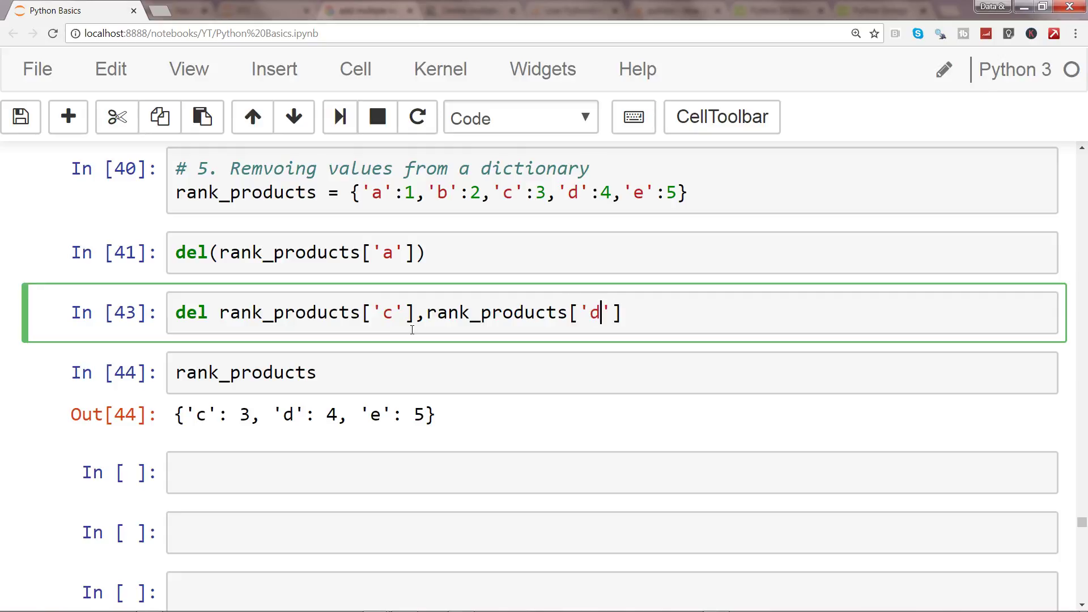
{"action": "key", "text": "shift+Return"}
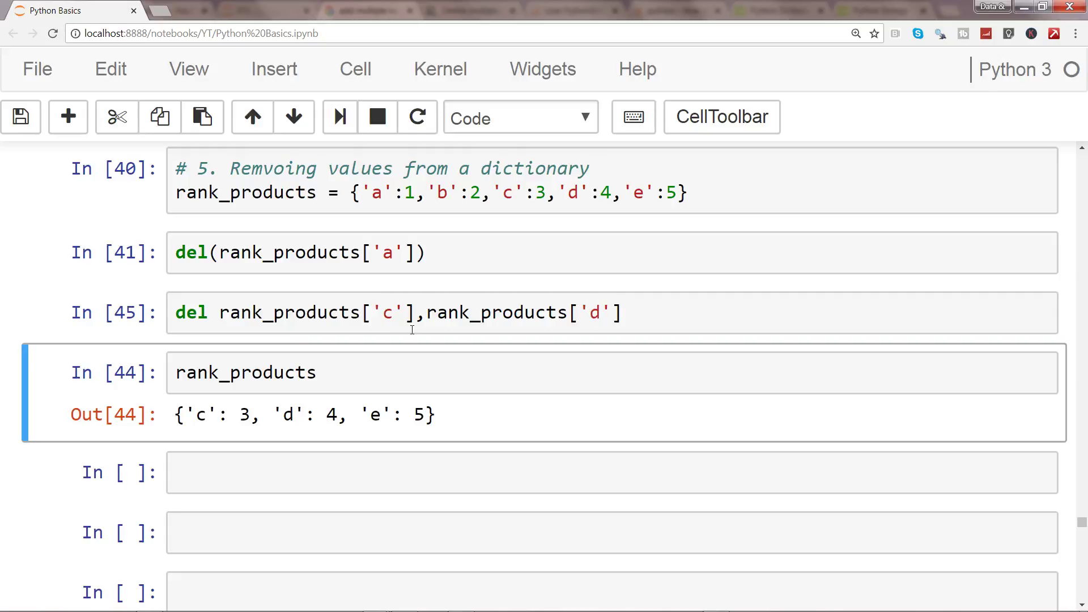
{"action": "key", "text": "shift+Return"}
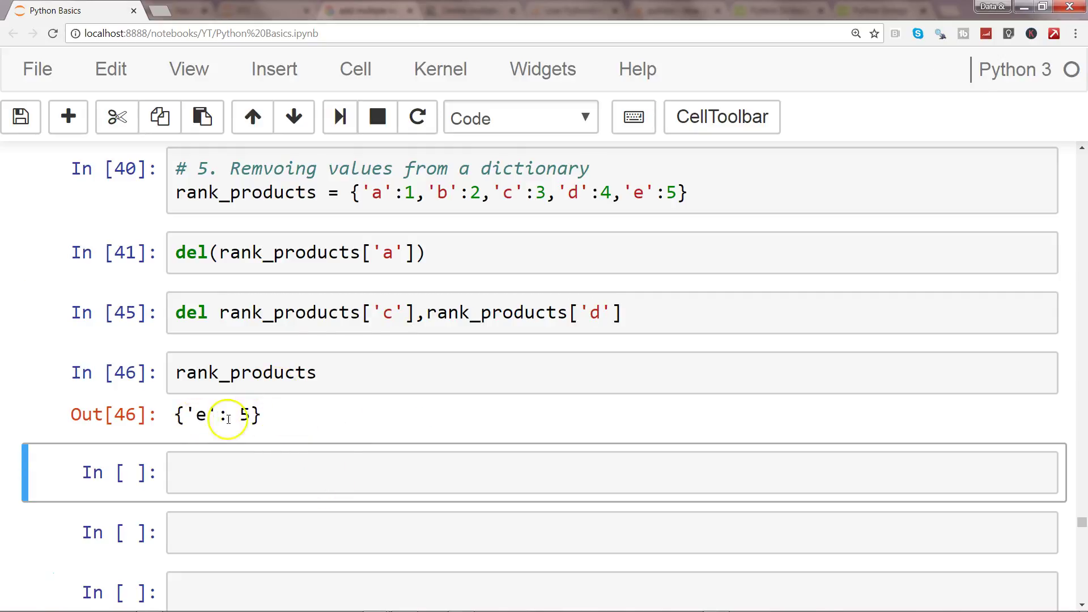